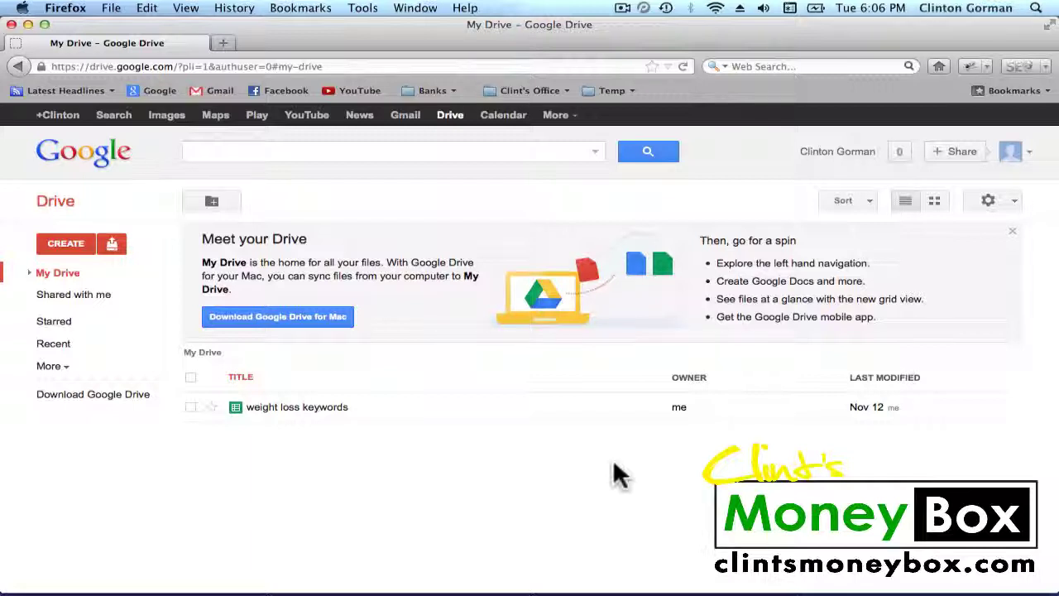
Open the weight loss keywords spreadsheet and copy 'apple cider vinegar weight loss' from cell A24
{"action": "left_click", "coordinate": [305, 407]}
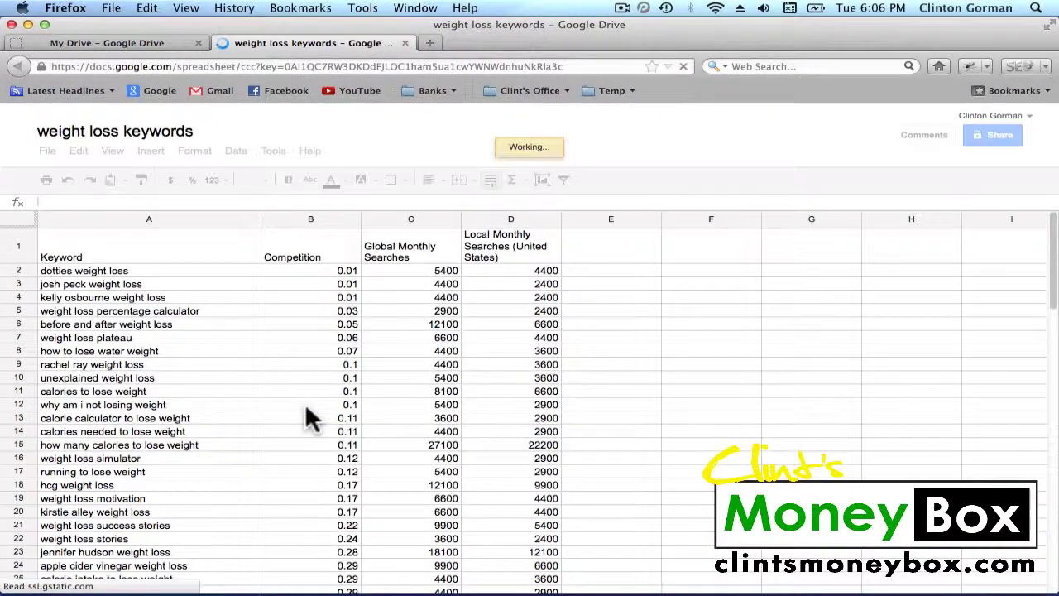
{"action": "scroll", "coordinate": [306, 410], "scroll_direction": "down", "scroll_amount": 3}
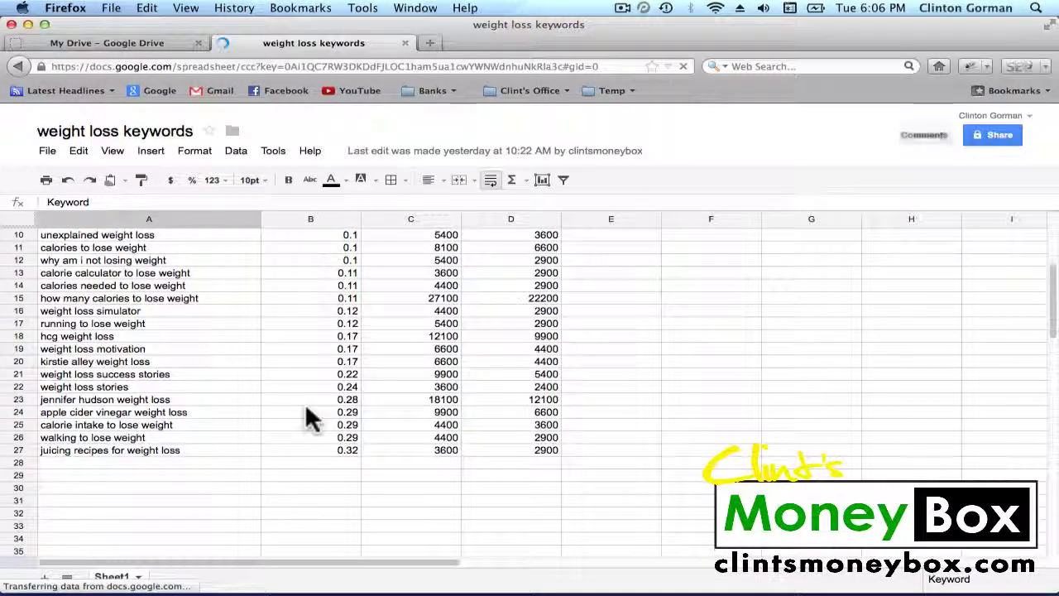
{"action": "left_click", "coordinate": [169, 410]}
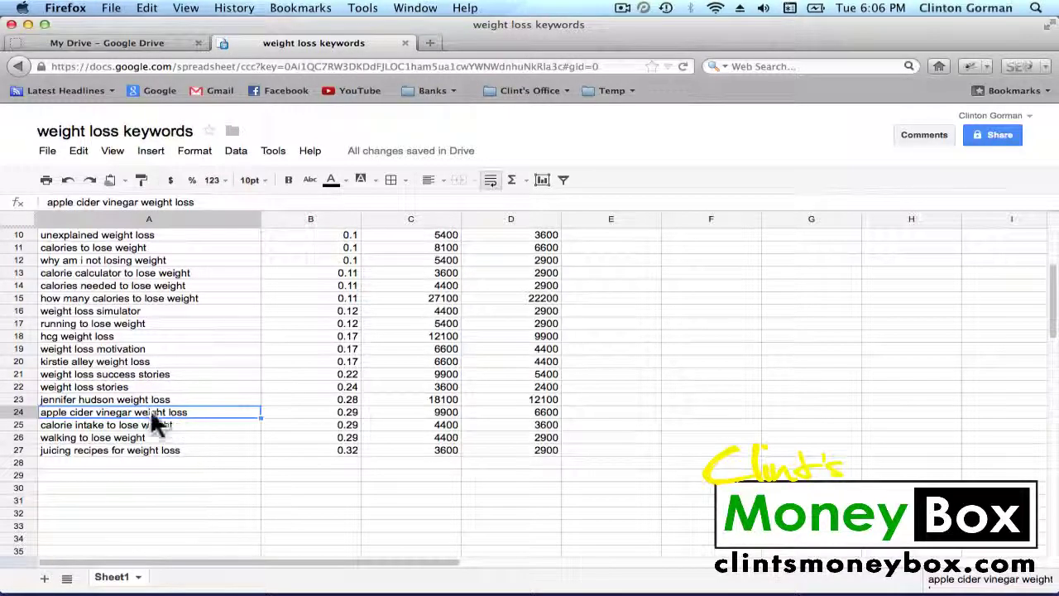
{"action": "left_click", "coordinate": [196, 204]}
{"action": "triple_click", "coordinate": [181, 206]}
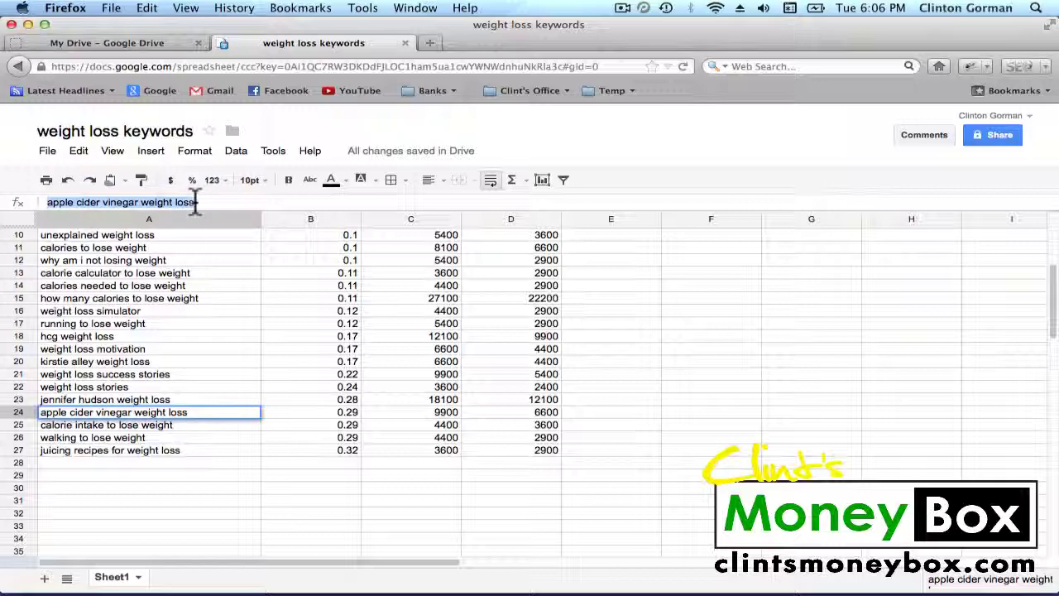
{"action": "right_click", "coordinate": [180, 205]}
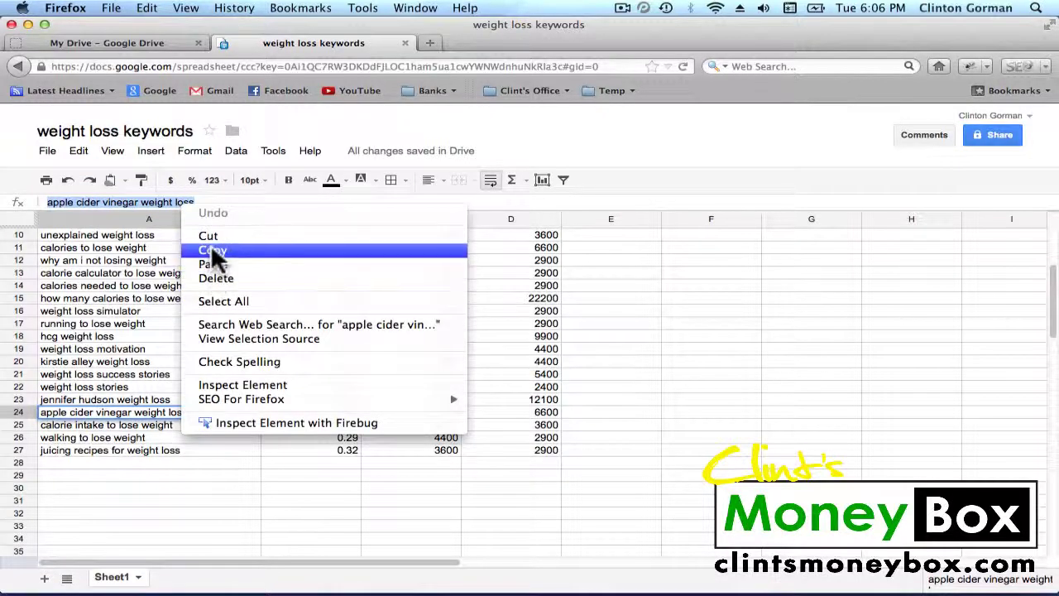
{"action": "left_click", "coordinate": [213, 251]}
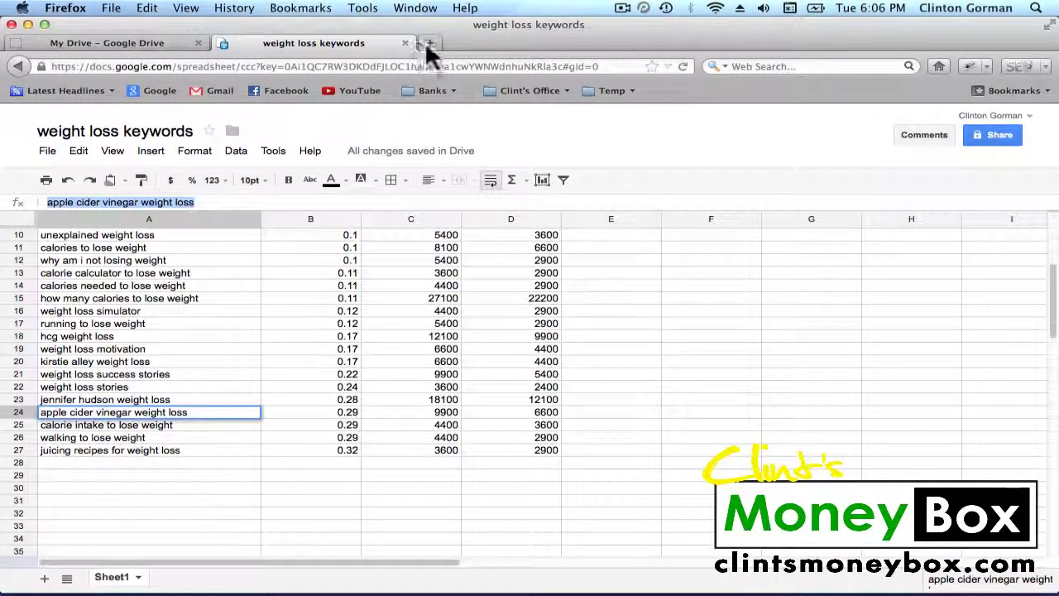
Open Google in a new tab and go to the Google Keyword Tool by searching 'google key'
{"action": "right_click", "coordinate": [147, 92]}
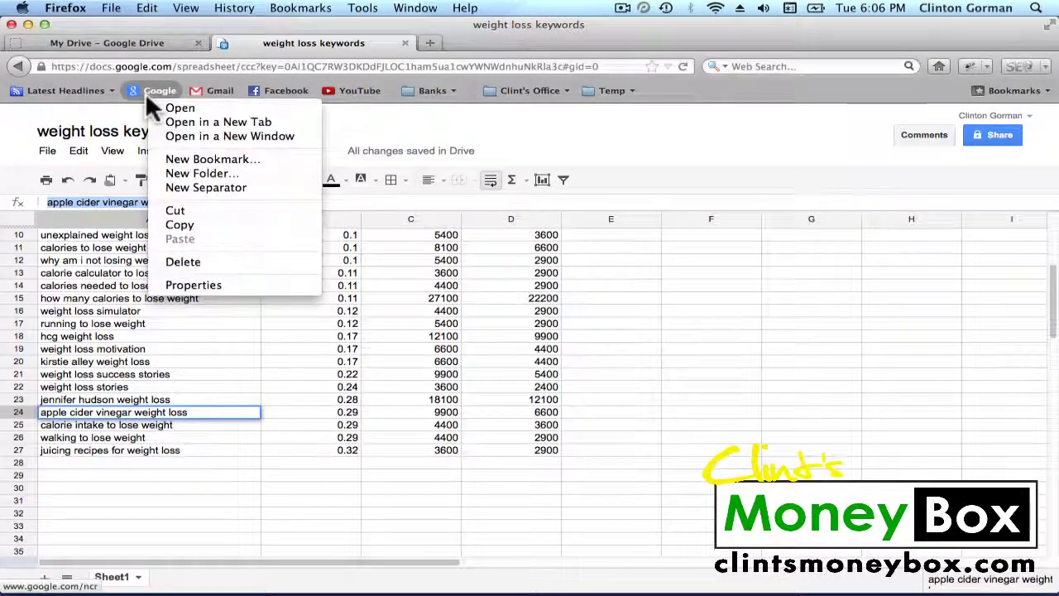
{"action": "left_click", "coordinate": [180, 122]}
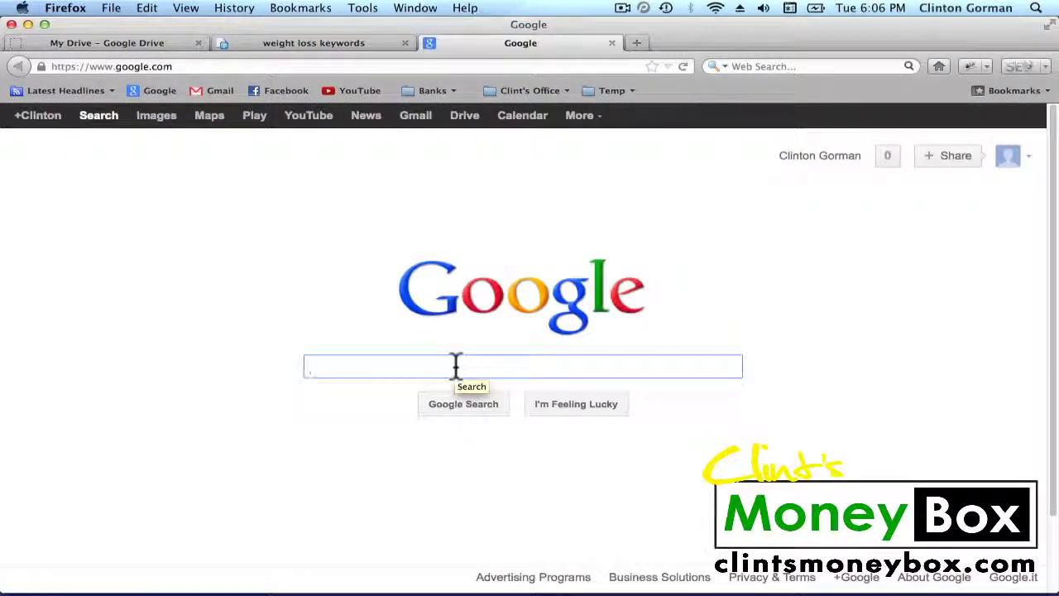
{"action": "type", "text": "google key"}
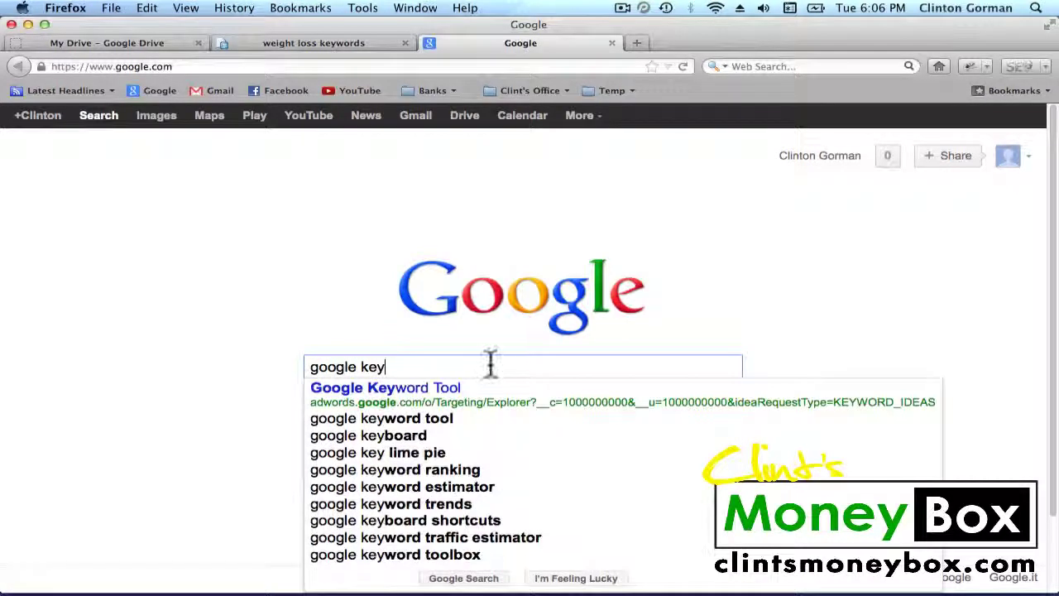
{"action": "left_click", "coordinate": [454, 388]}
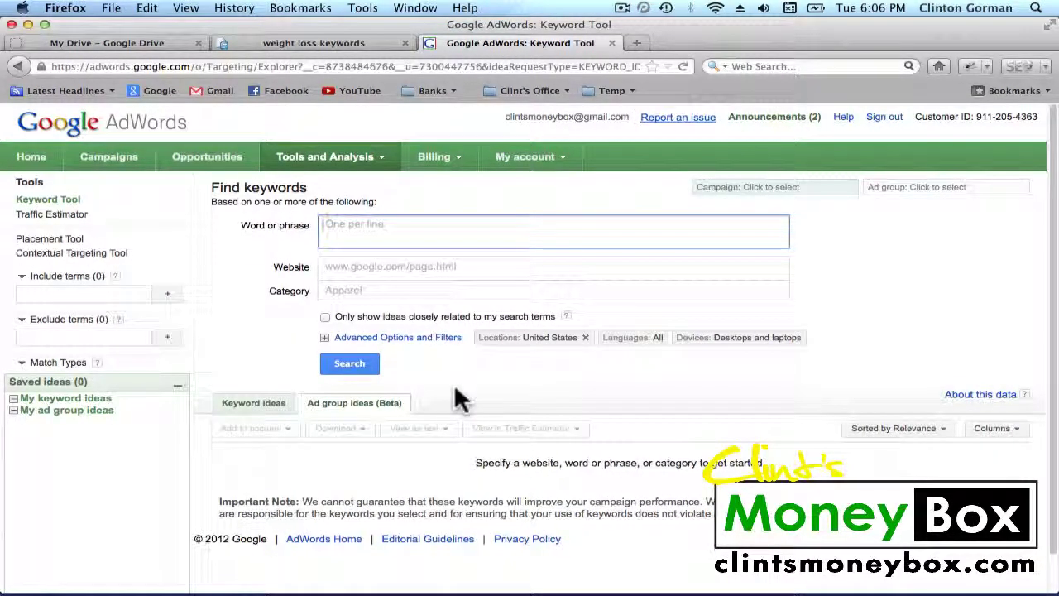
Paste 'apple cider vinegar weight loss' as the word or phrase to research
{"action": "right_click", "coordinate": [354, 231]}
{"action": "left_click", "coordinate": [378, 288]}
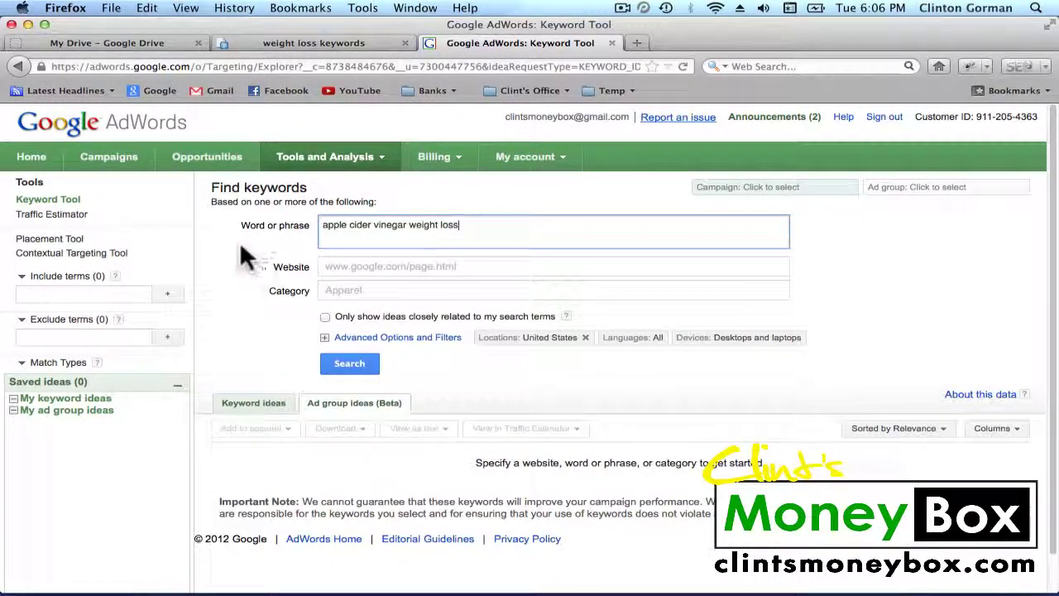
{"action": "left_click", "coordinate": [324, 337]}
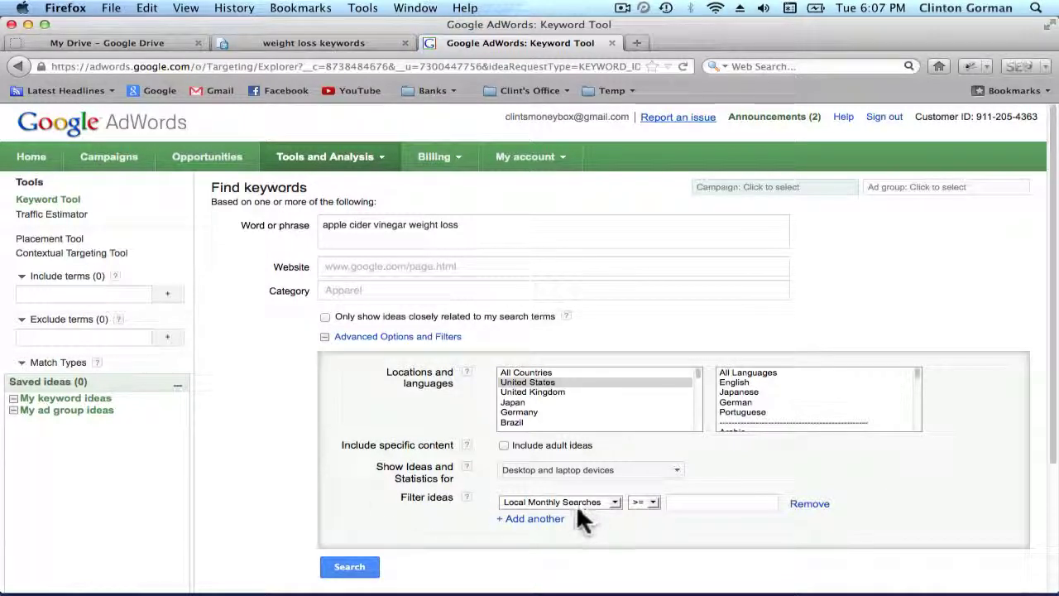
Filter keyword ideas to Local Monthly Searches >= 500 and Low competition
{"action": "left_click", "coordinate": [692, 500]}
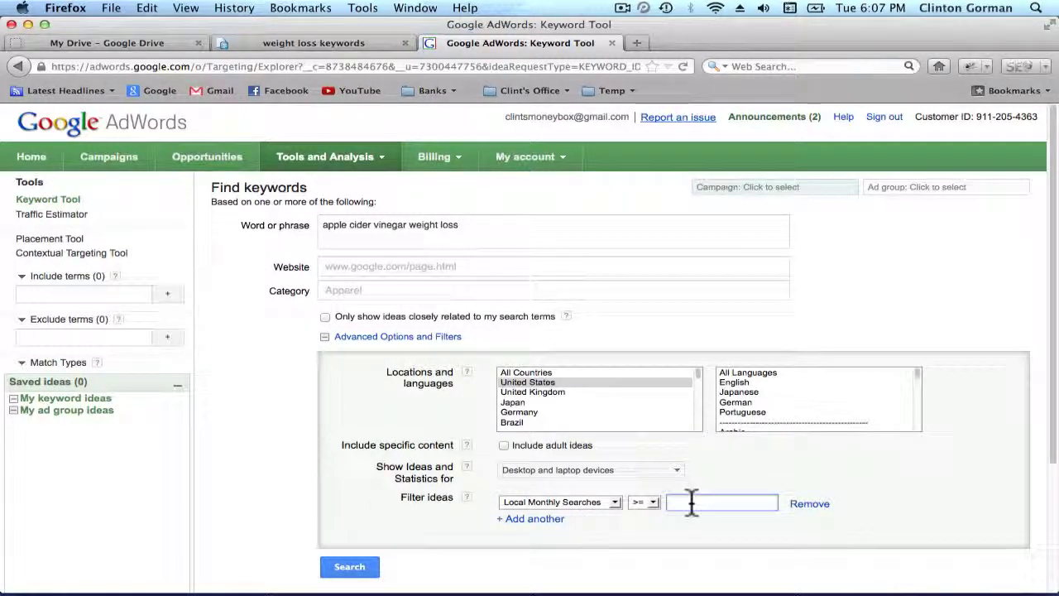
{"action": "type", "text": "500"}
{"action": "left_click", "coordinate": [538, 521]}
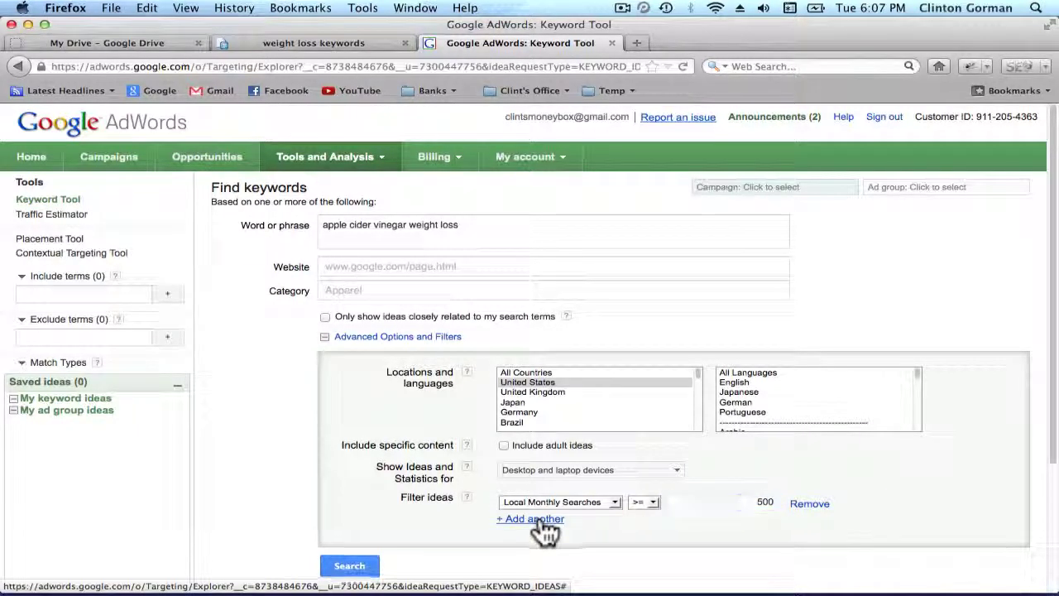
{"action": "left_click", "coordinate": [616, 522]}
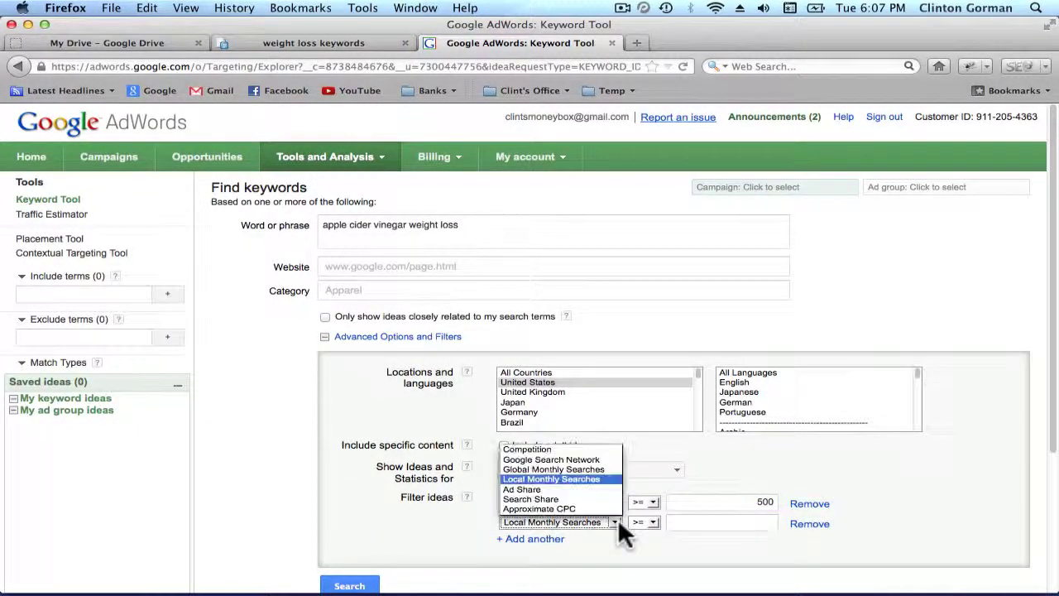
{"action": "left_click", "coordinate": [561, 450]}
{"action": "left_click", "coordinate": [672, 521]}
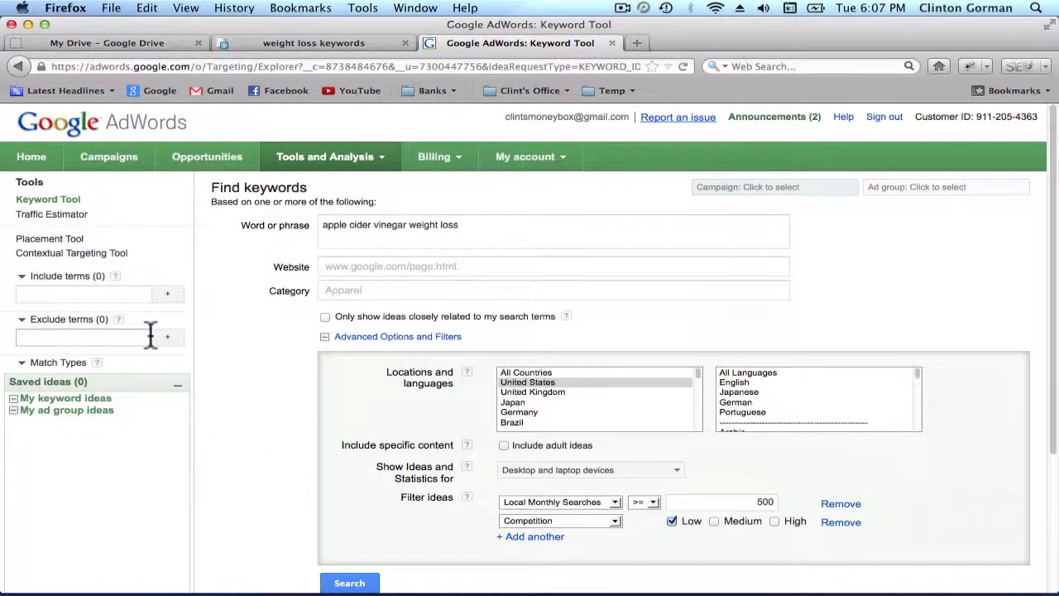
{"action": "scroll", "coordinate": [149, 334], "scroll_direction": "down", "scroll_amount": 3}
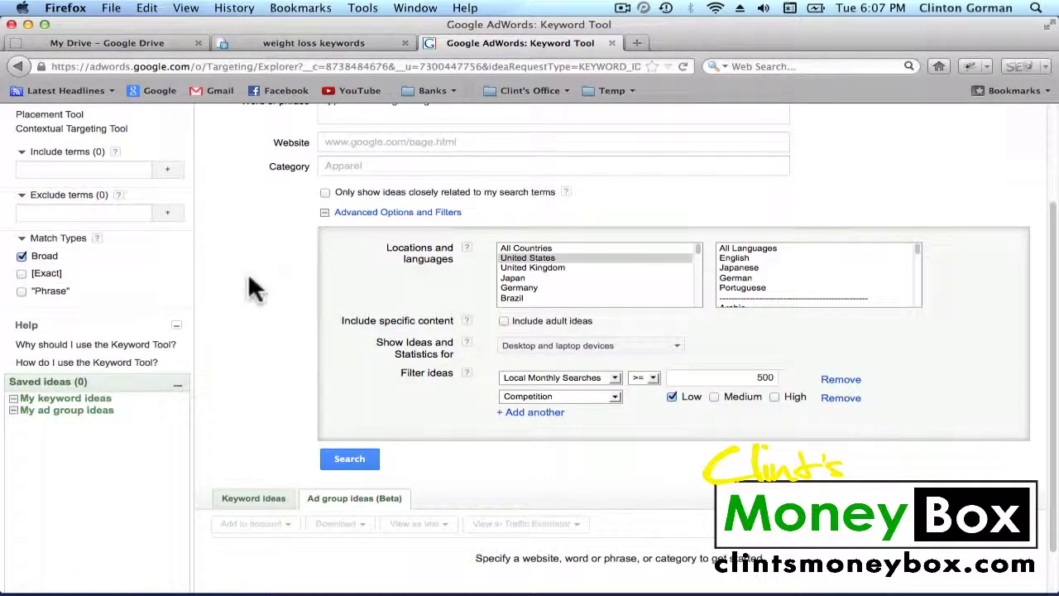
{"action": "scroll", "coordinate": [250, 280], "scroll_direction": "down", "scroll_amount": 3}
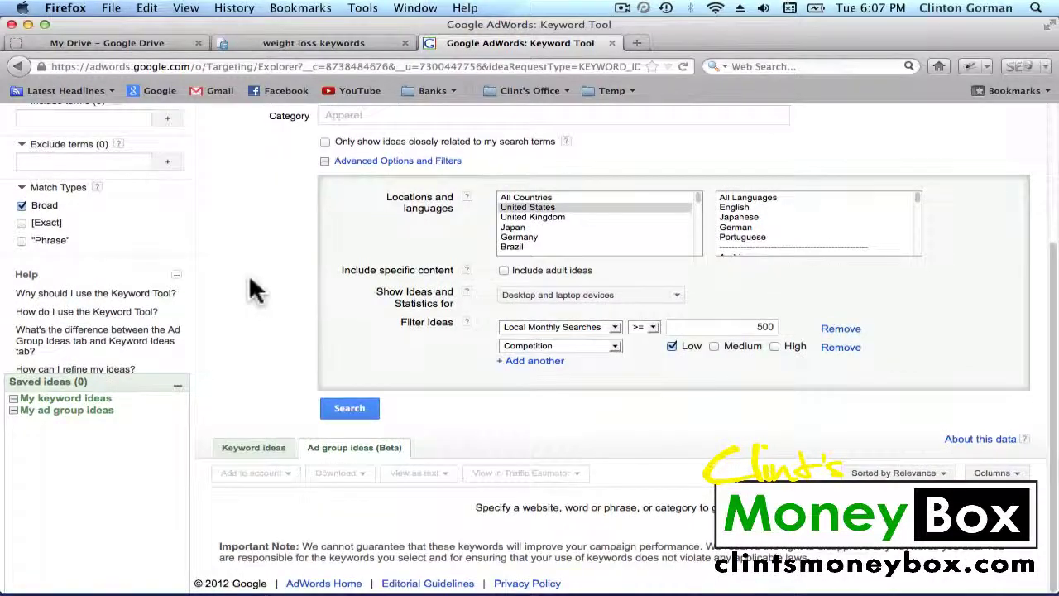
Run the filtered search and show the Keyword ideas results
{"action": "left_click", "coordinate": [342, 404]}
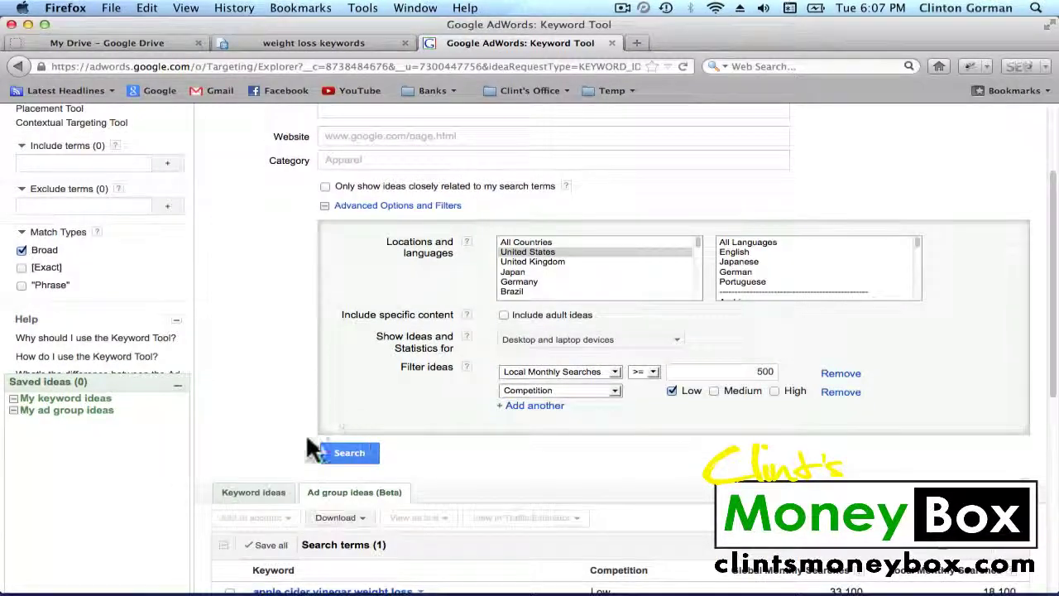
{"action": "scroll", "coordinate": [277, 459], "scroll_direction": "down", "scroll_amount": 2}
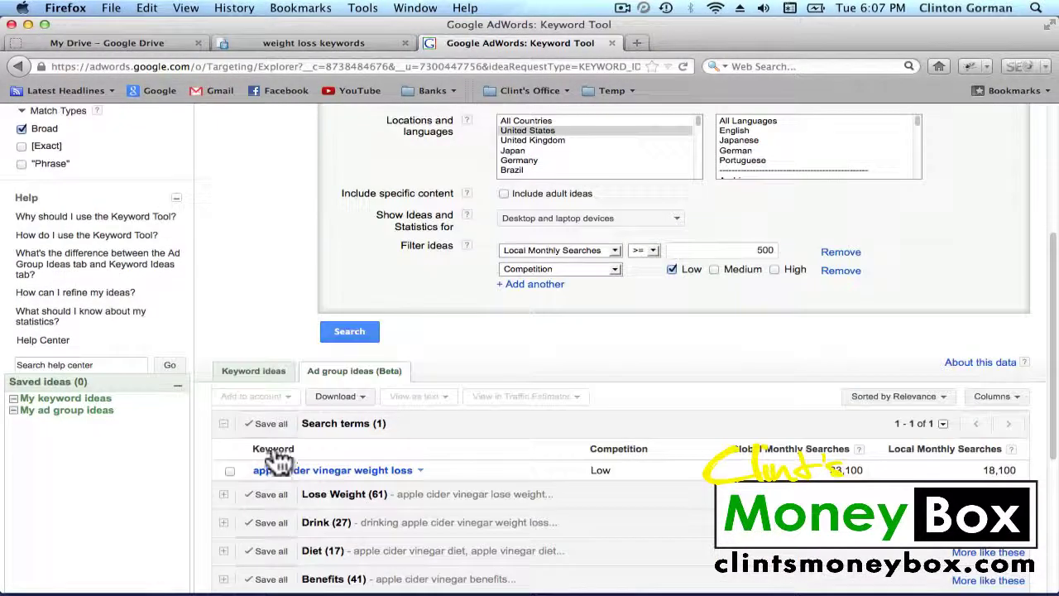
{"action": "left_click", "coordinate": [250, 376]}
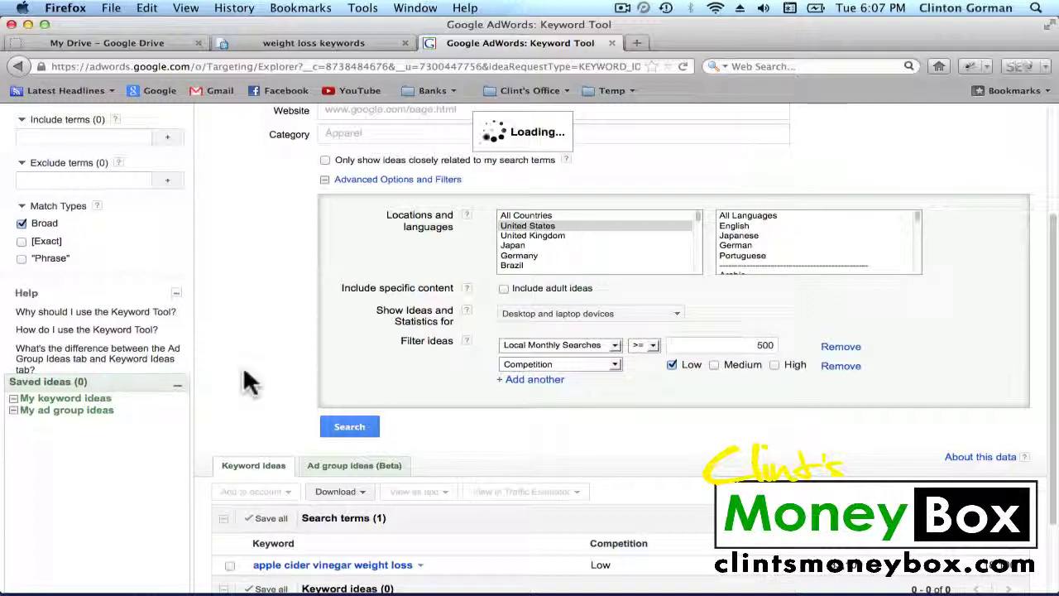
Scroll through the list of 339 low-competition keyword ideas
{"action": "scroll", "coordinate": [250, 382], "scroll_direction": "down", "scroll_amount": 8}
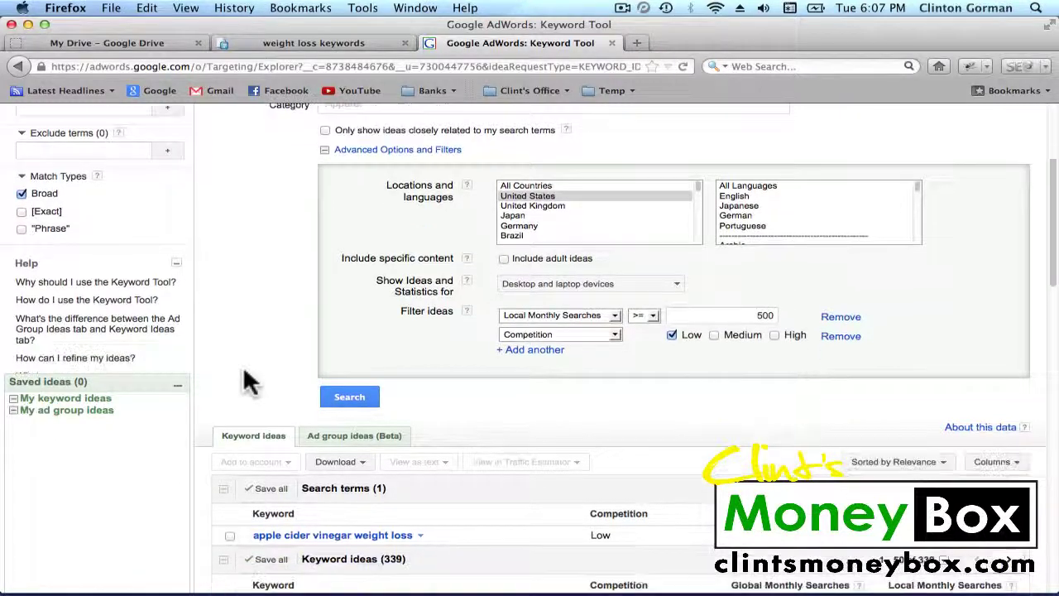
{"action": "scroll", "coordinate": [244, 373], "scroll_direction": "down", "scroll_amount": 4}
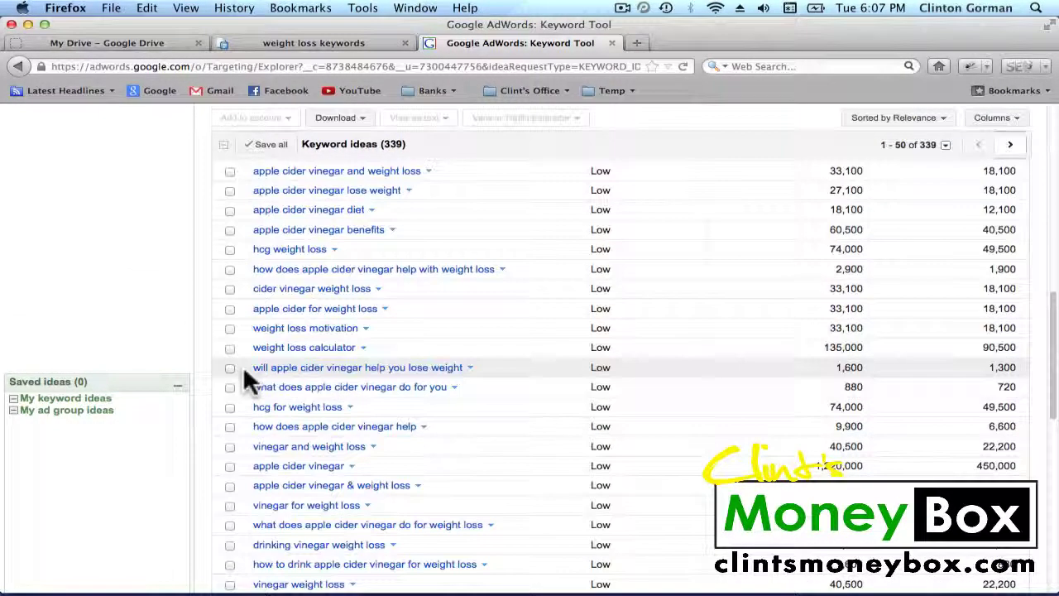
{"action": "scroll", "coordinate": [242, 365], "scroll_direction": "up", "scroll_amount": 1}
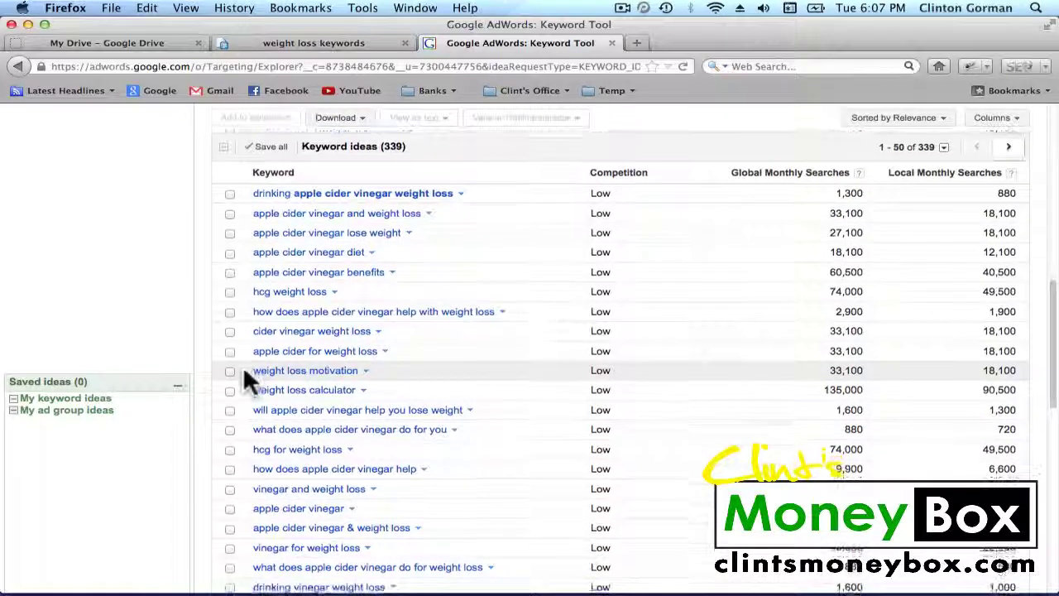
{"action": "scroll", "coordinate": [243, 365], "scroll_direction": "down", "scroll_amount": 3}
{"action": "scroll", "coordinate": [242, 366], "scroll_direction": "up", "scroll_amount": 4}
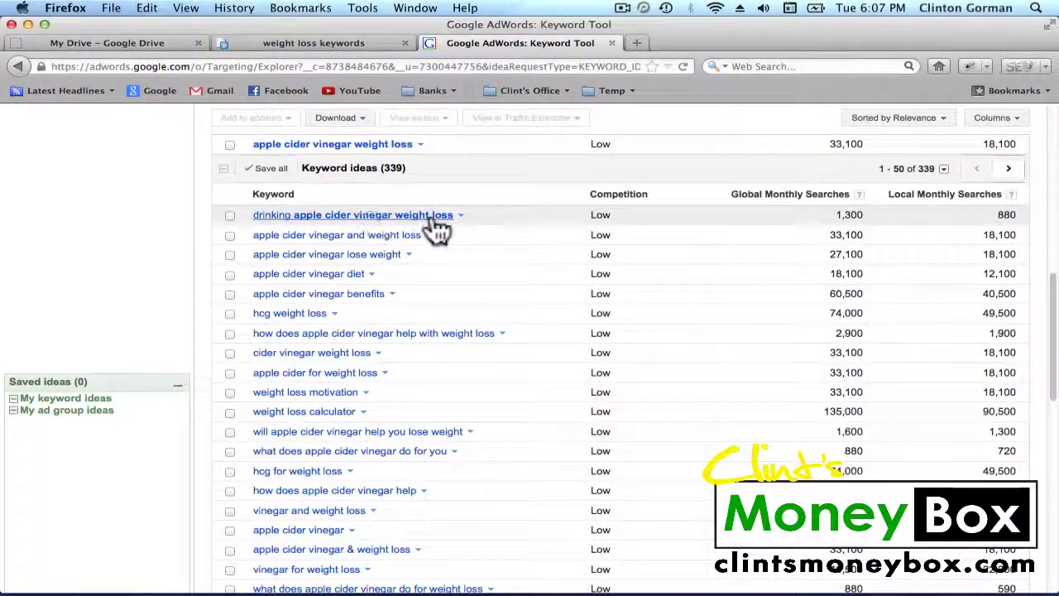
{"action": "scroll", "coordinate": [469, 302], "scroll_direction": "up", "scroll_amount": 1}
{"action": "scroll", "coordinate": [469, 302], "scroll_direction": "down", "scroll_amount": 7}
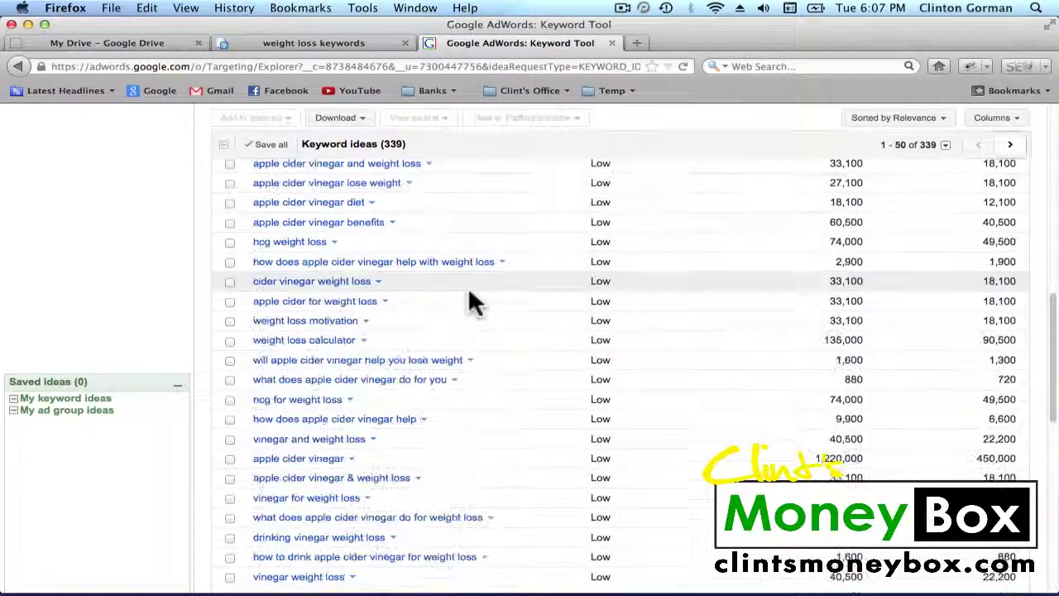
{"action": "scroll", "coordinate": [469, 301], "scroll_direction": "down", "scroll_amount": 10}
{"action": "scroll", "coordinate": [469, 302], "scroll_direction": "up", "scroll_amount": 2}
{"action": "scroll", "coordinate": [469, 296], "scroll_direction": "up", "scroll_amount": 10}
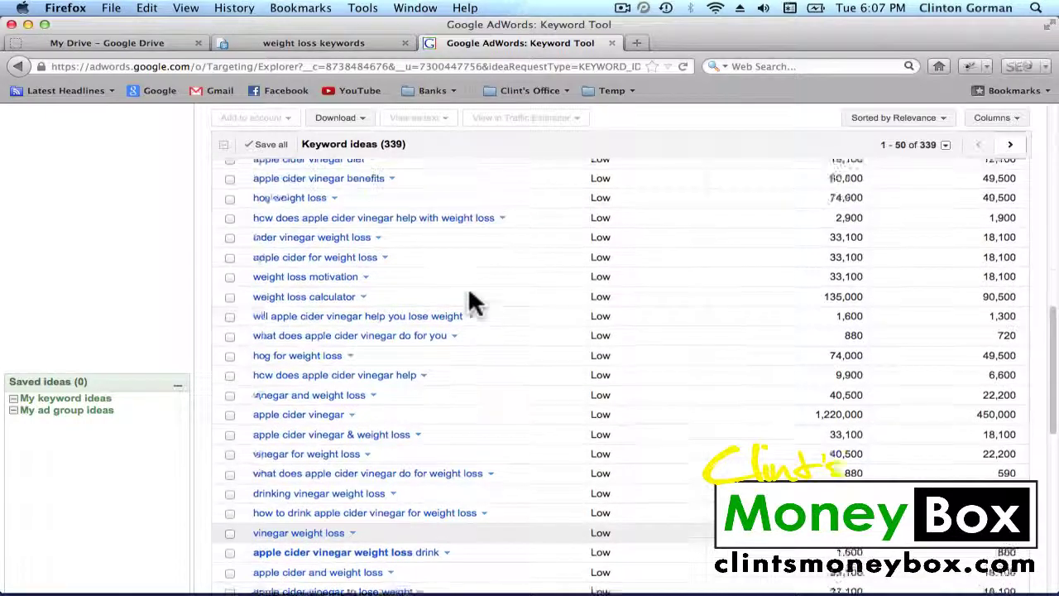
{"action": "scroll", "coordinate": [469, 292], "scroll_direction": "up", "scroll_amount": 1}
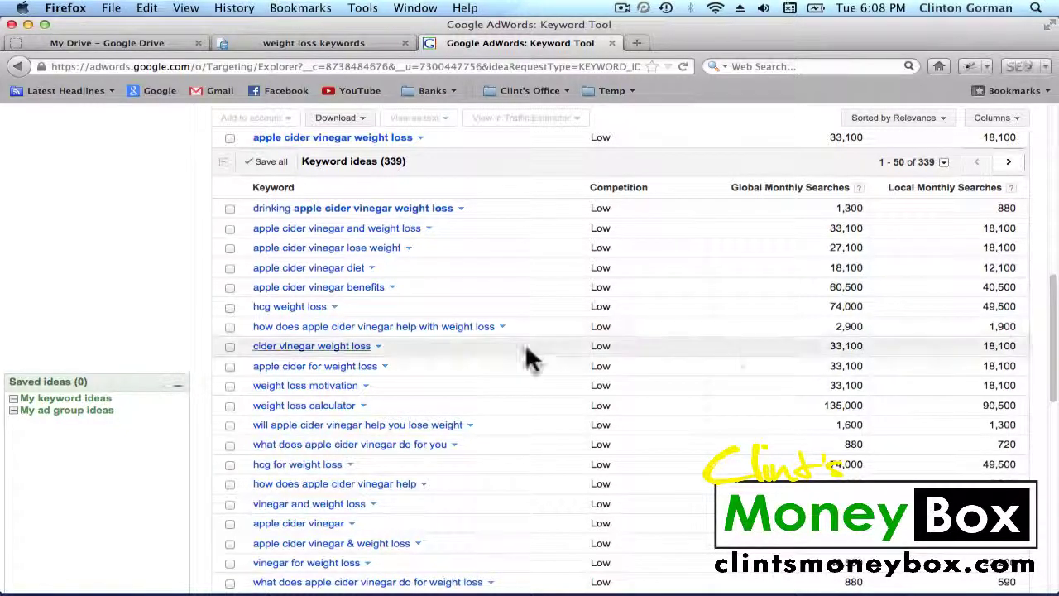
{"action": "scroll", "coordinate": [711, 397], "scroll_direction": "up", "scroll_amount": 5}
Save the apple cider vinegar 'and weight loss', 'lose weight', 'diet' and 'benefits' ideas
{"action": "scroll", "coordinate": [711, 397], "scroll_direction": "down", "scroll_amount": 3}
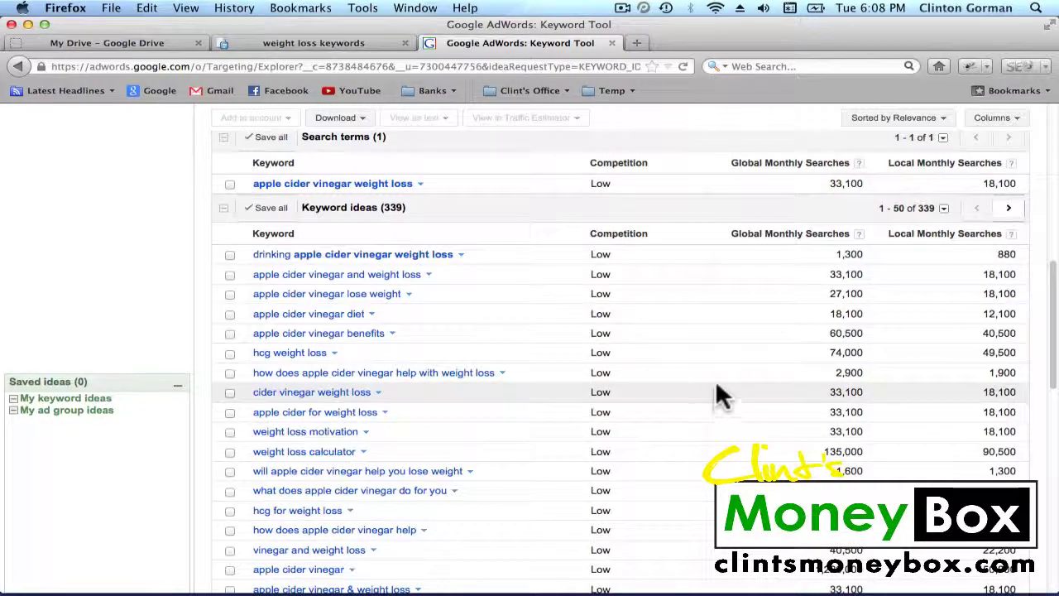
{"action": "left_click", "coordinate": [230, 274]}
{"action": "left_click", "coordinate": [230, 294]}
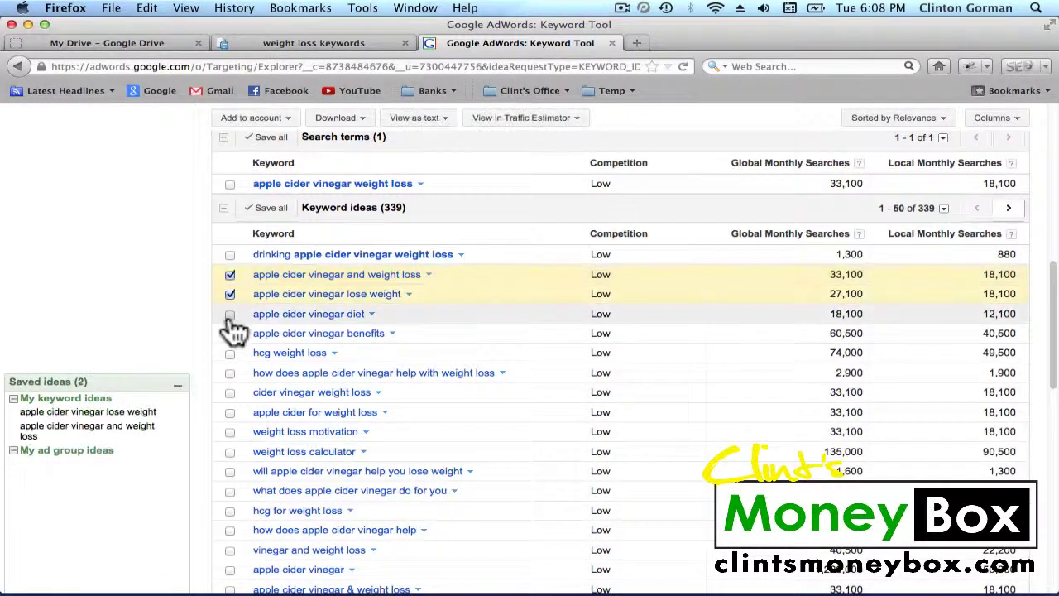
{"action": "left_click", "coordinate": [230, 313]}
{"action": "left_click", "coordinate": [230, 332]}
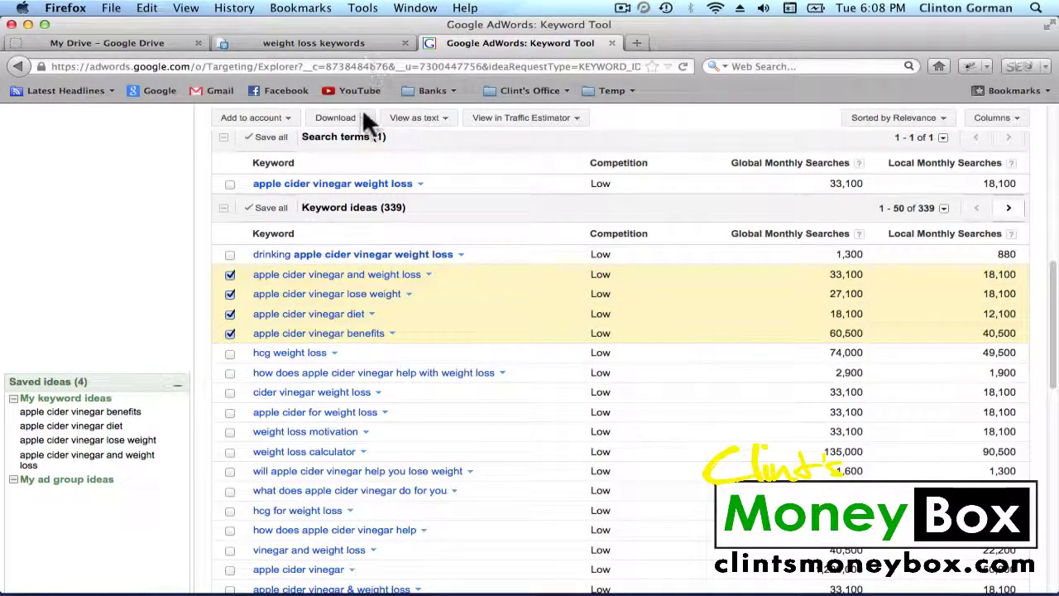